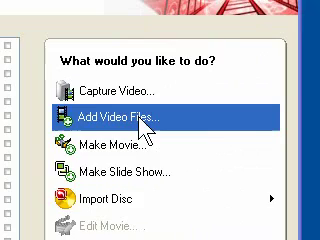
Step: Add The.Bourne.Ultimatum AVI as title 1, accepting automatic reduction to long-play quality
click(147, 127)
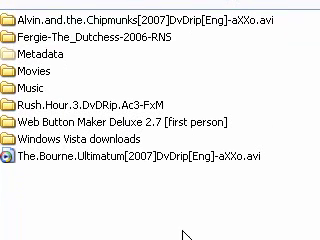
click(72, 156)
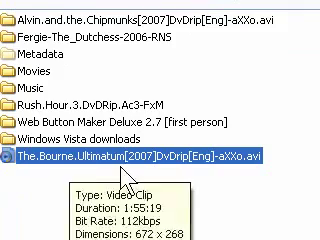
key(Return)
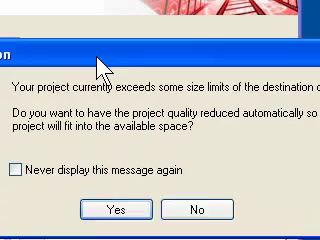
mouse_move(100, 68)
mouse_down()
mouse_move(115, 68)
mouse_move(105, 66)
mouse_up()
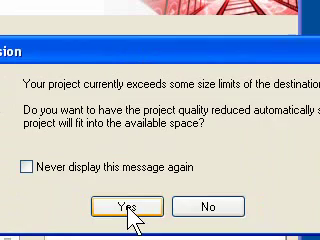
click(128, 208)
drag(30, 163, 155, 68)
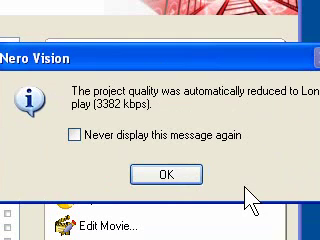
click(166, 176)
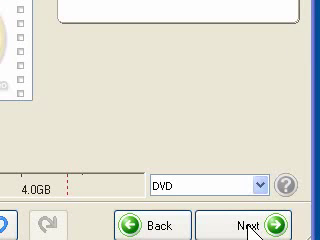
Step: Advance to the Select Menu page and set 'Show tips when entering a page' to Never
click(252, 229)
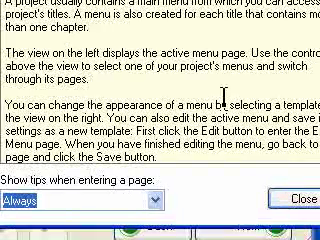
click(156, 200)
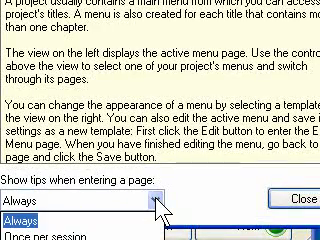
click(40, 221)
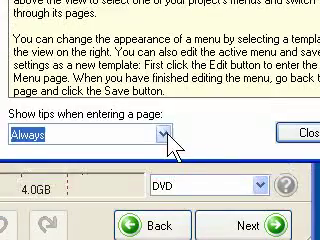
click(163, 135)
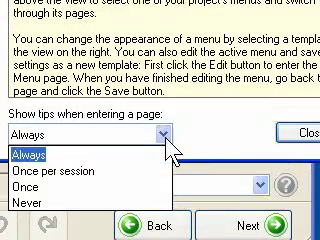
click(30, 203)
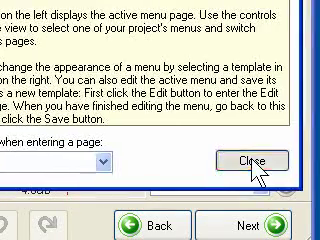
click(255, 163)
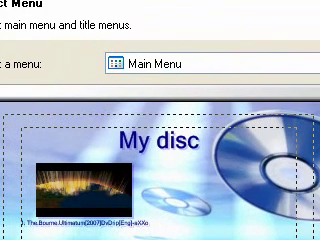
Step: Set the disc layout to 'Do not create a menu' and advance to the preview page
click(200, 63)
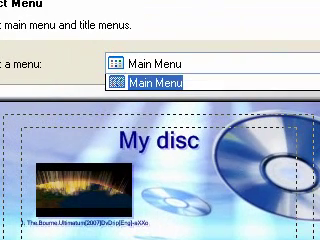
click(155, 82)
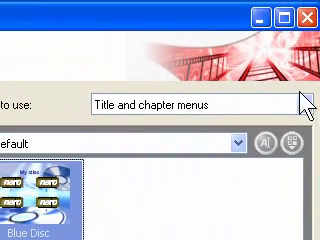
click(304, 104)
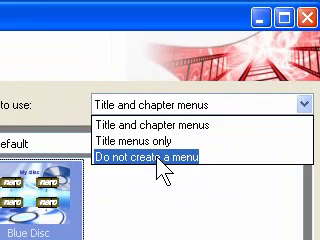
click(134, 141)
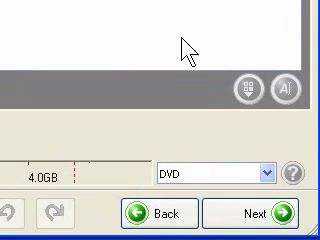
click(252, 214)
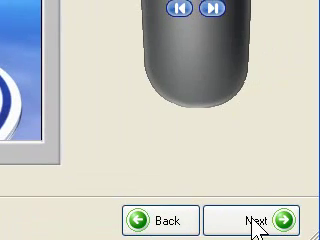
Step: Go to the burn settings and confirm Burn To is the LITE-ON DVDRW LH-20A1P drive
click(257, 222)
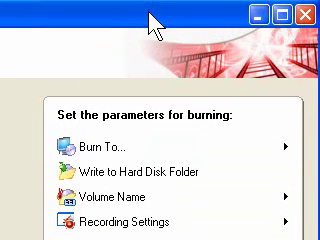
drag(155, 22, 148, 22)
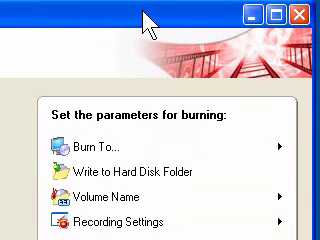
mouse_move(95, 146)
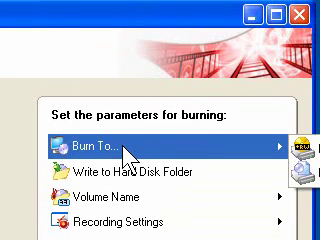
drag(135, 25, 90, 15)
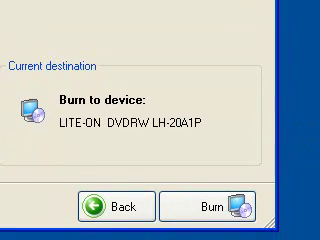
Step: Start burning the DVD to the LITE-ON DVDRW LH-20A1P drive
click(212, 207)
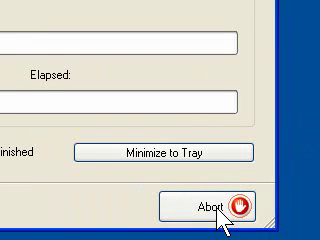